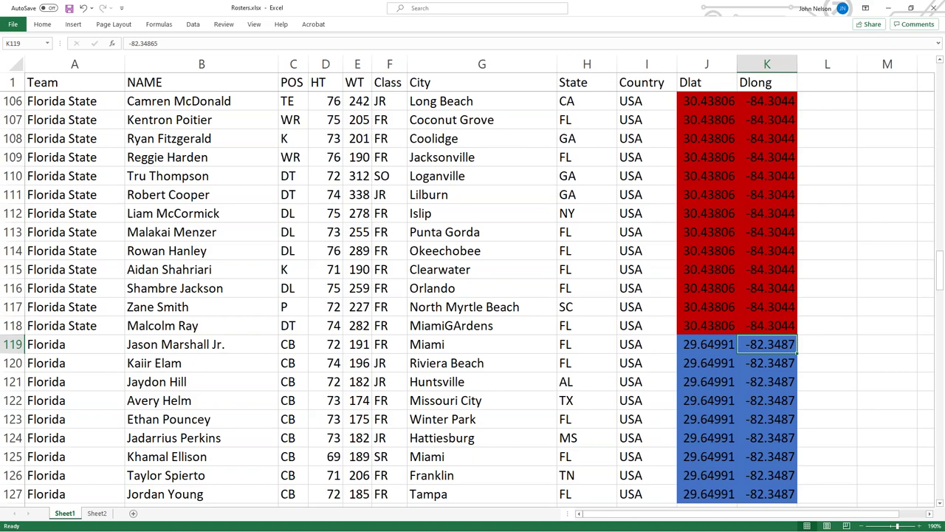
Step: Switch to ArcGIS Pro and symbolize the RostersLines layer with unique values of the Team field
key(alt+Tab)
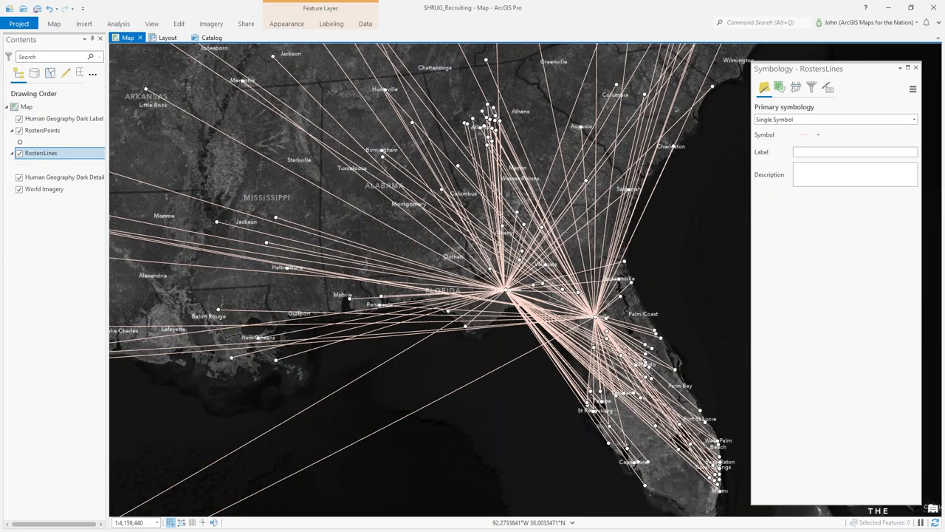
click(835, 118)
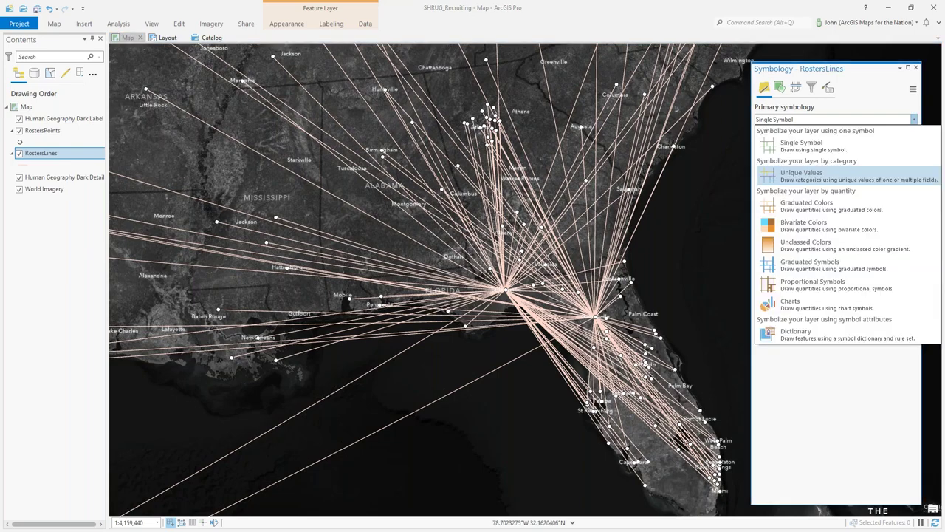
click(813, 175)
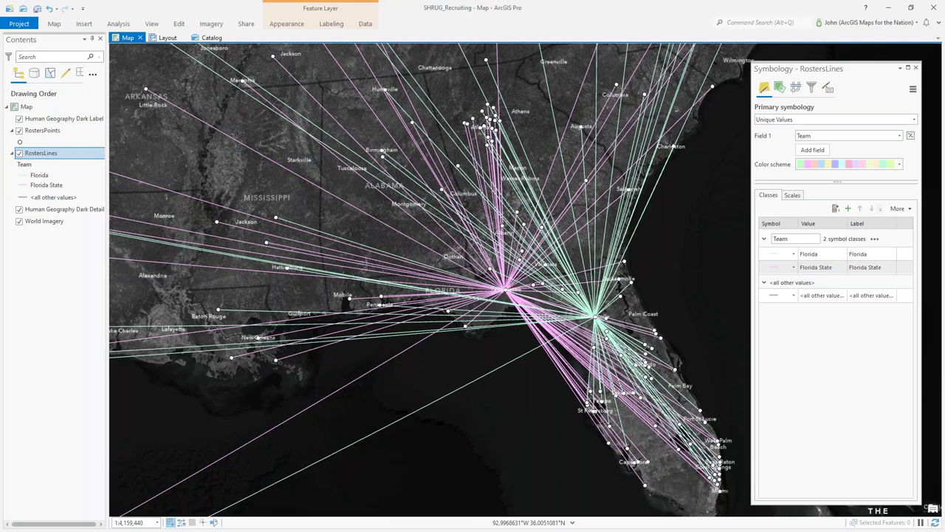
Step: Format the Florida and Florida State line symbols, giving the Florida State line color 80% transparency
click(774, 253)
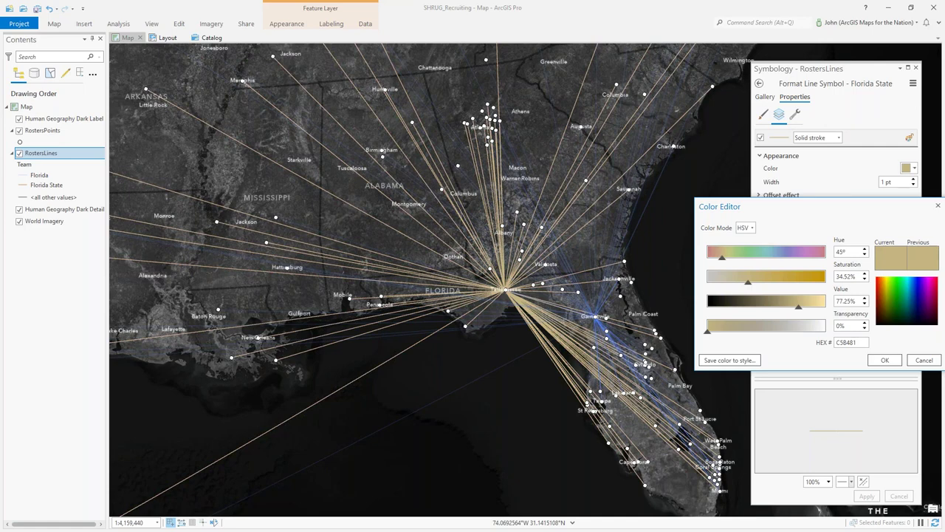
text(80)
key(Return)
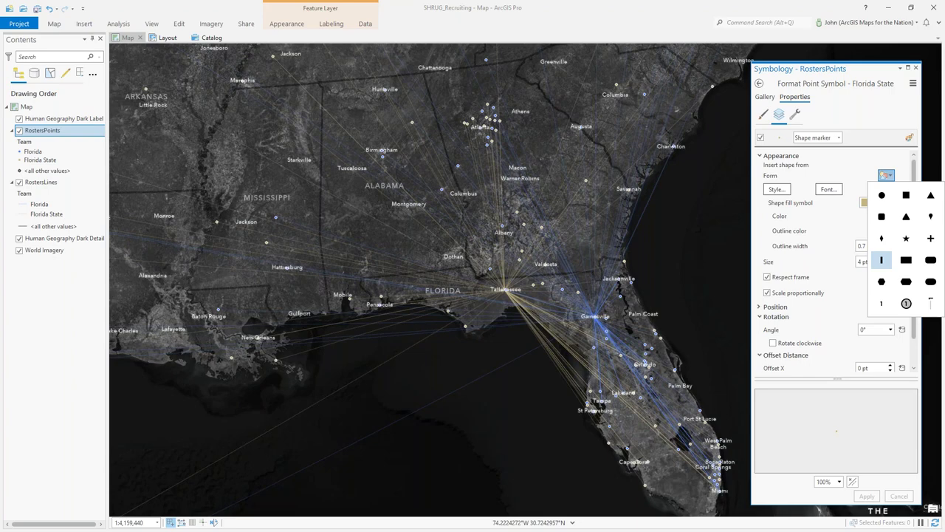
Step: Give the Florida State points a vertical bar marker sized by the HT attribute, with proportional scaling turned off
click(881, 259)
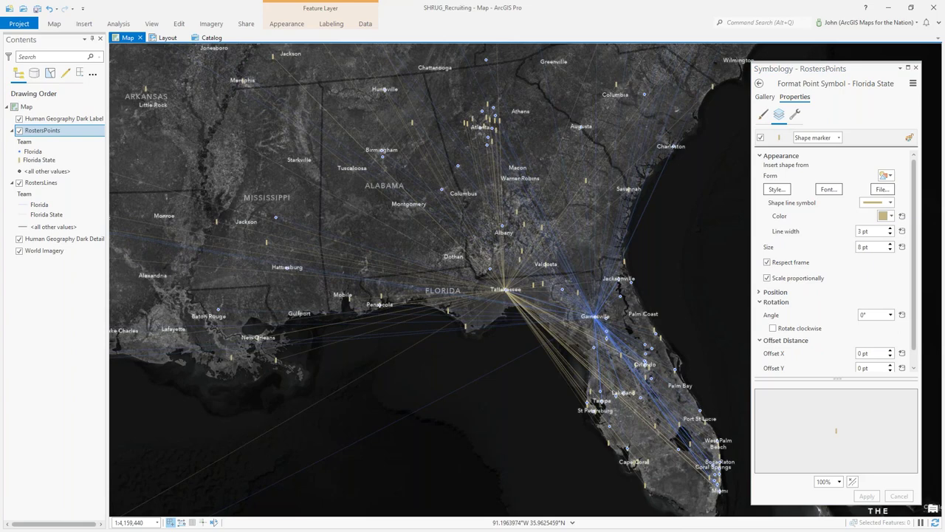
click(901, 247)
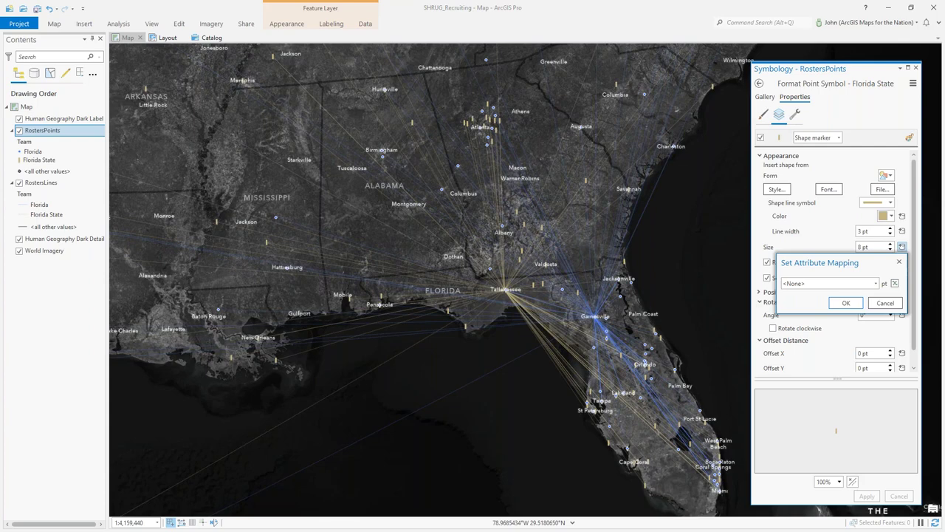
key(alt+Down)
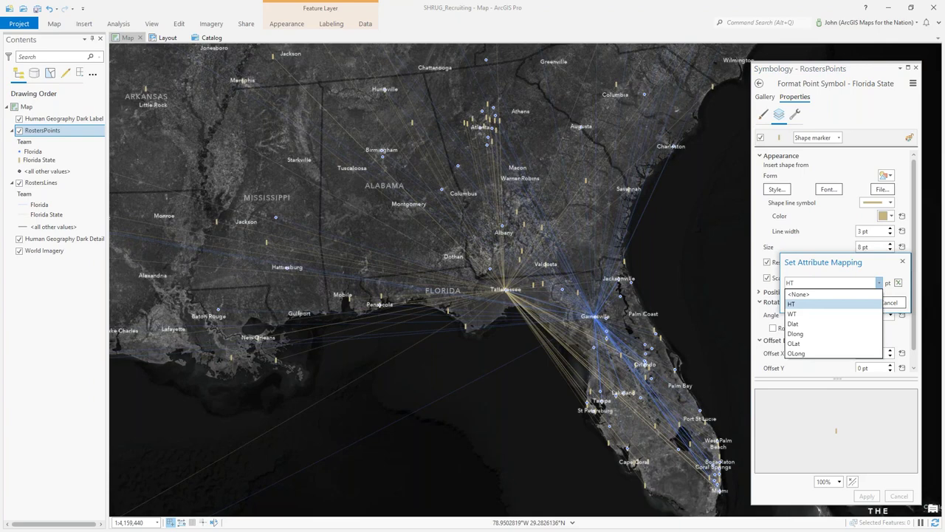
key(Return)
key(Return)
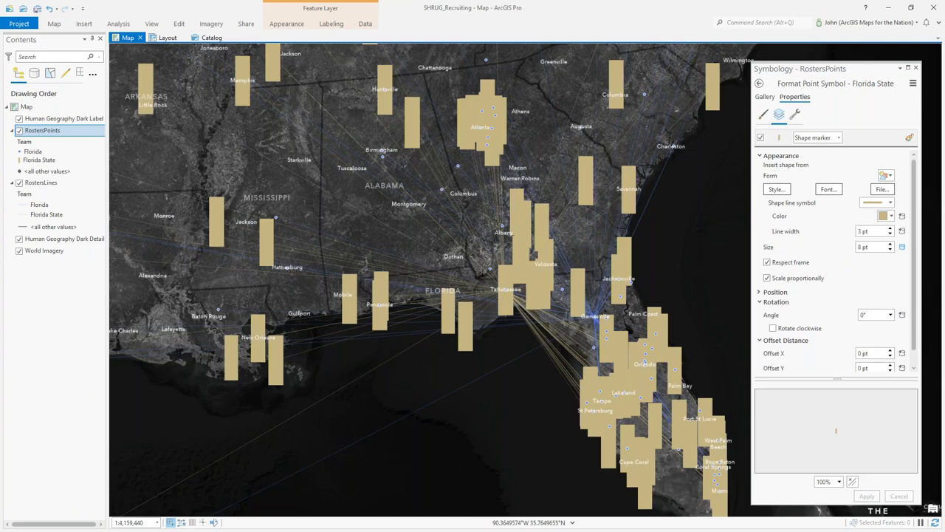
click(767, 278)
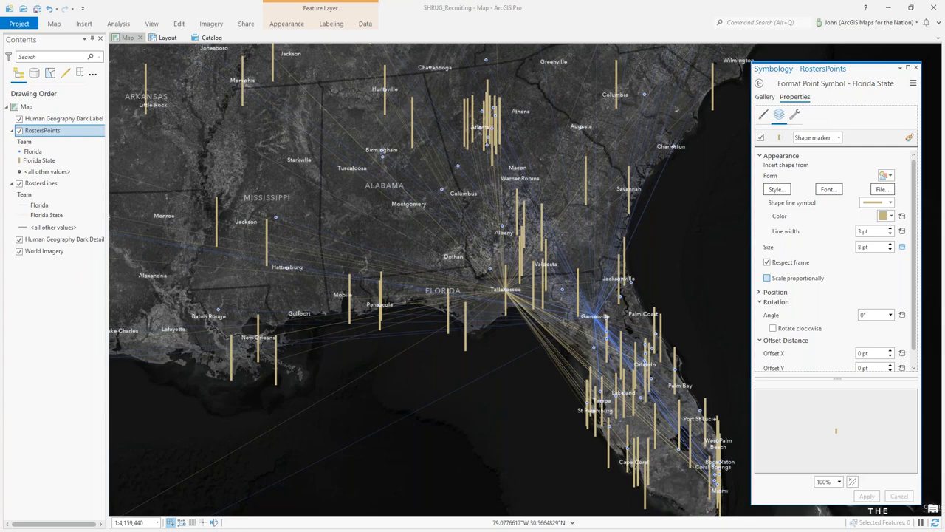
Step: Set the Florida State marker's size expression to ([HT]-65)*2
click(902, 246)
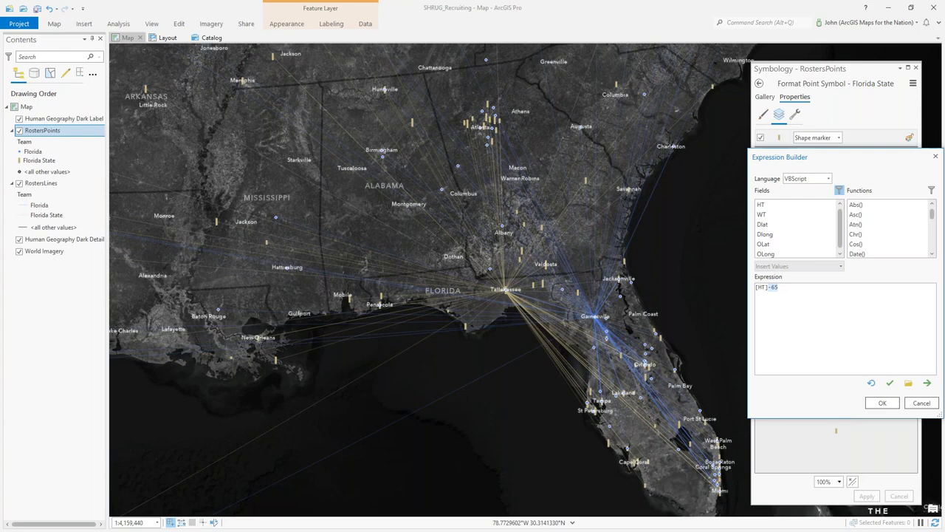
text(([HT]-65)*2)
key(Return)
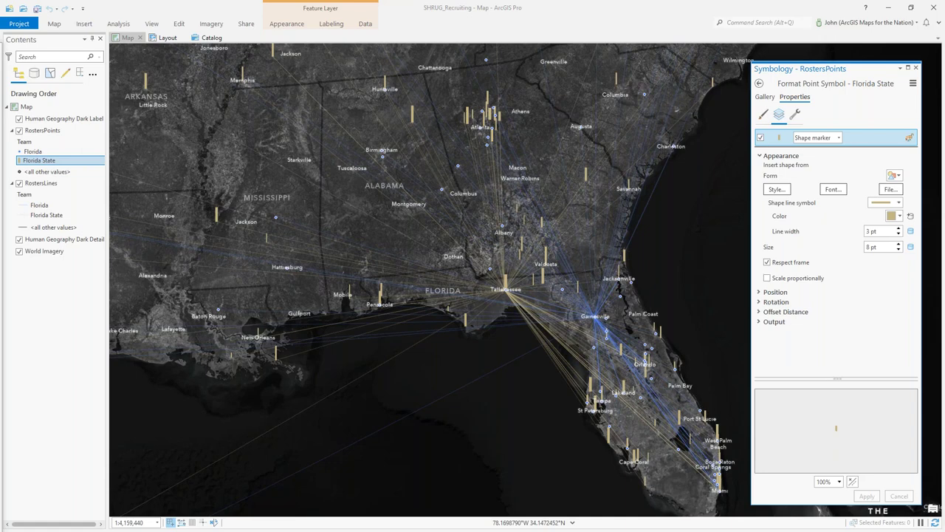
Step: Duplicate the Florida State bar marker layer, give one copy's line symbol a gradient stroke, and open its color scheme properties
click(795, 114)
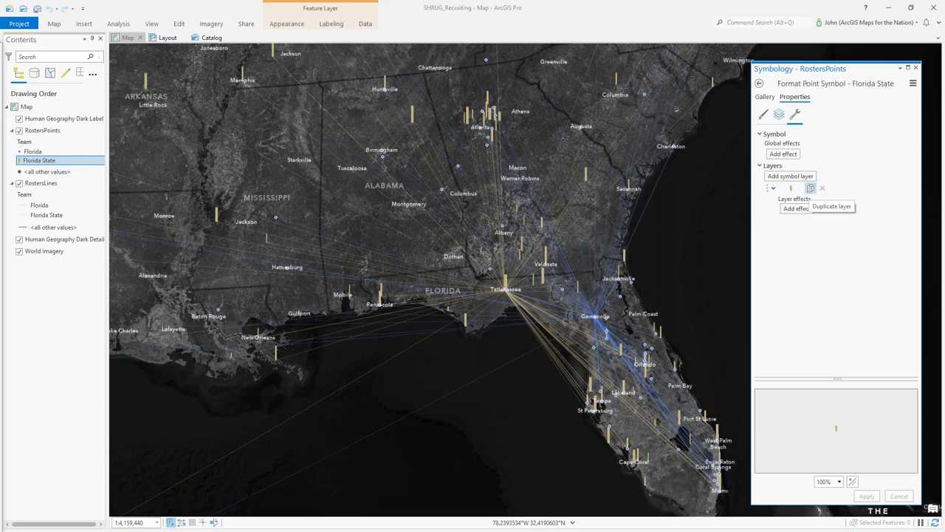
click(810, 189)
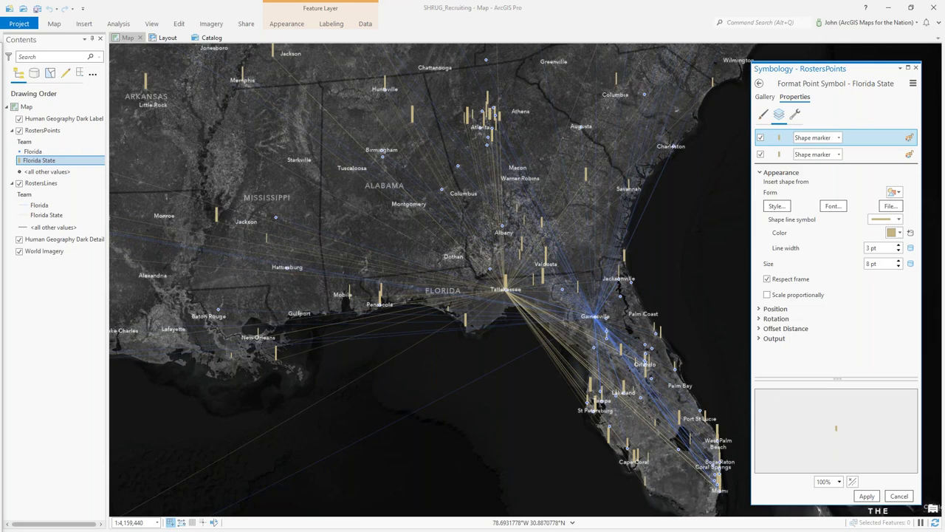
click(885, 219)
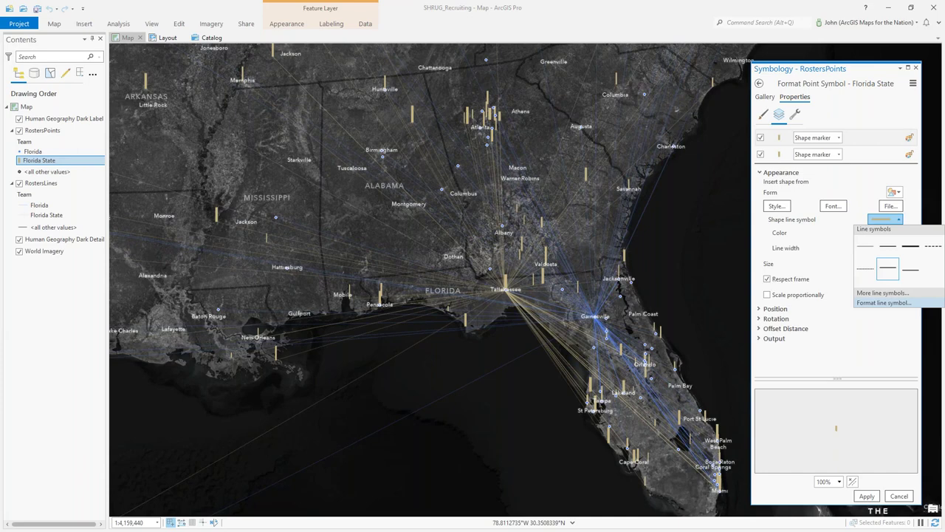
click(885, 303)
click(839, 122)
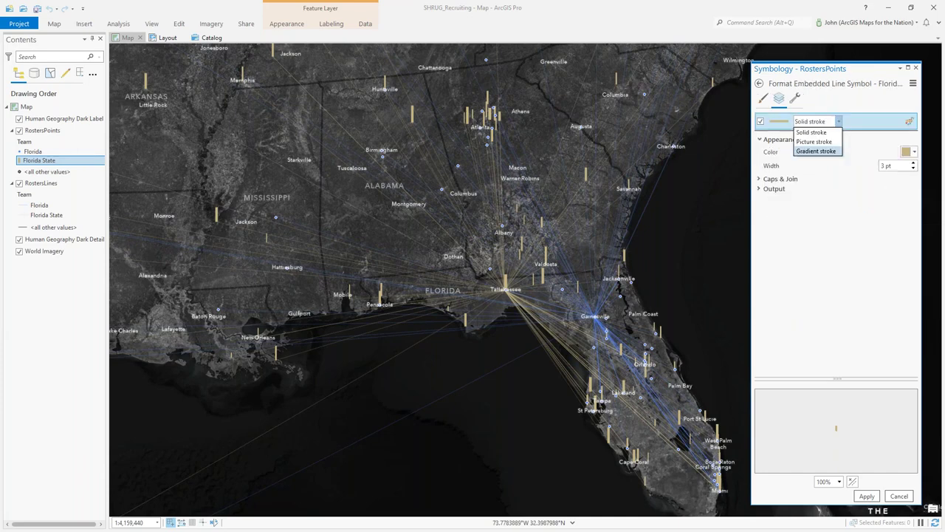
click(816, 150)
click(794, 151)
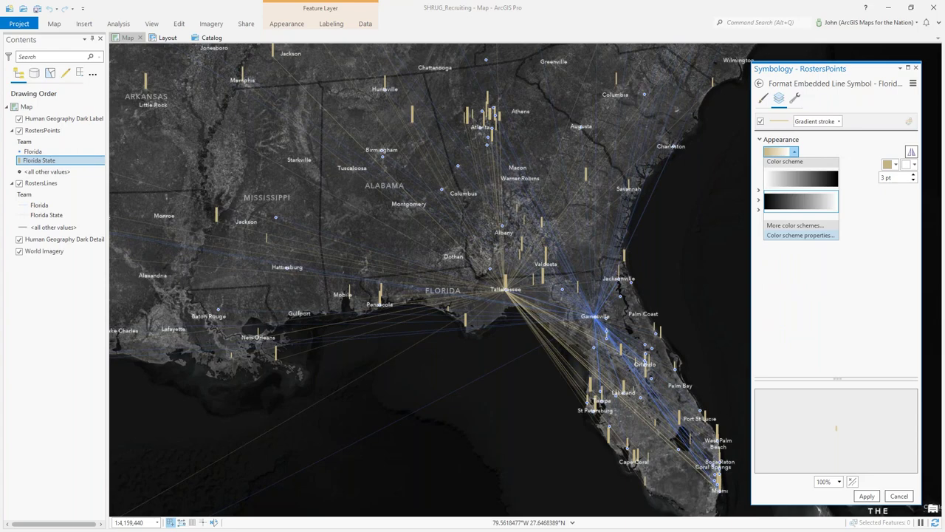
click(801, 235)
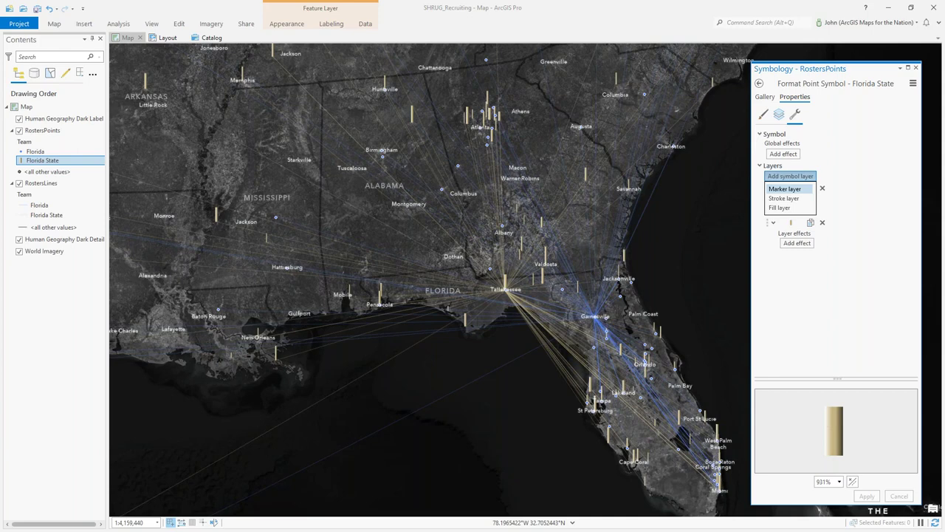
Step: Add a marker layer to the Florida State point symbol and open its polygon fill symbol for formatting
click(785, 188)
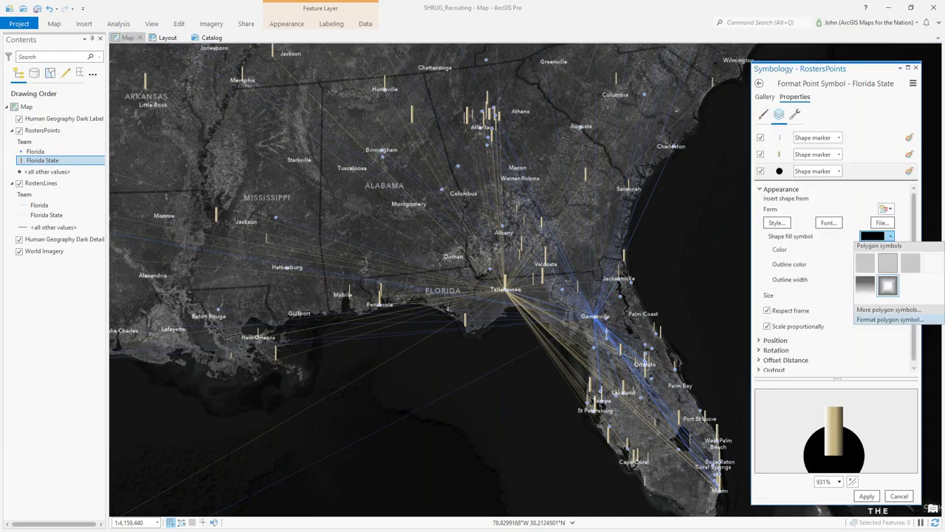
click(890, 319)
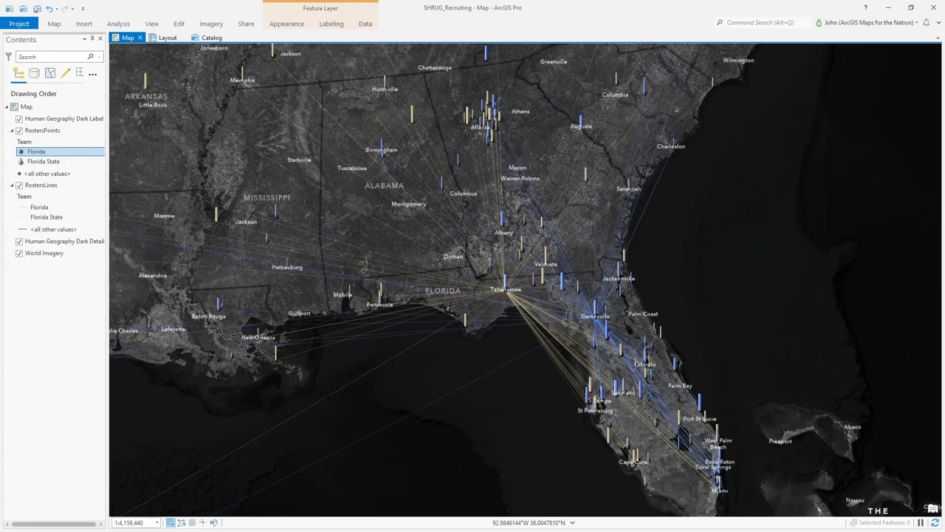
Step: Go to the layout and set the map frame's rotation to 30°
key(ctrl+Tab)
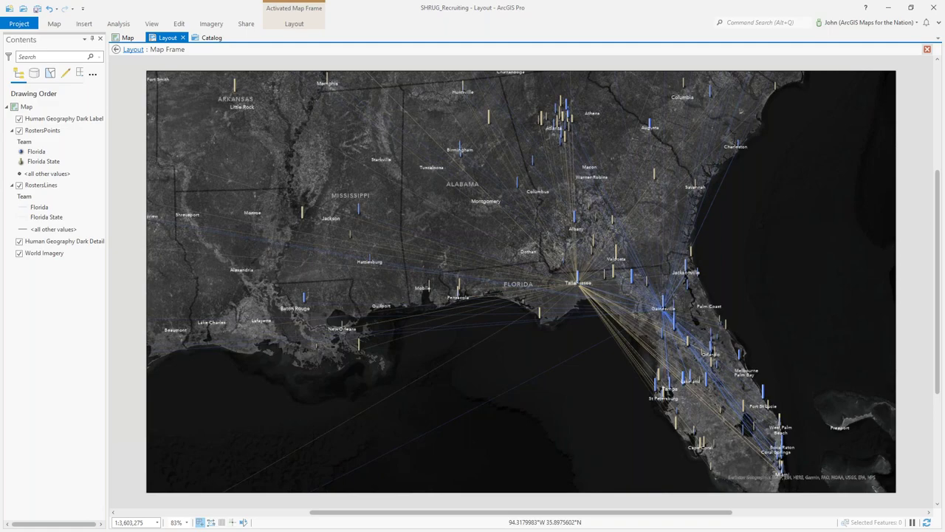
right_click(111, 412)
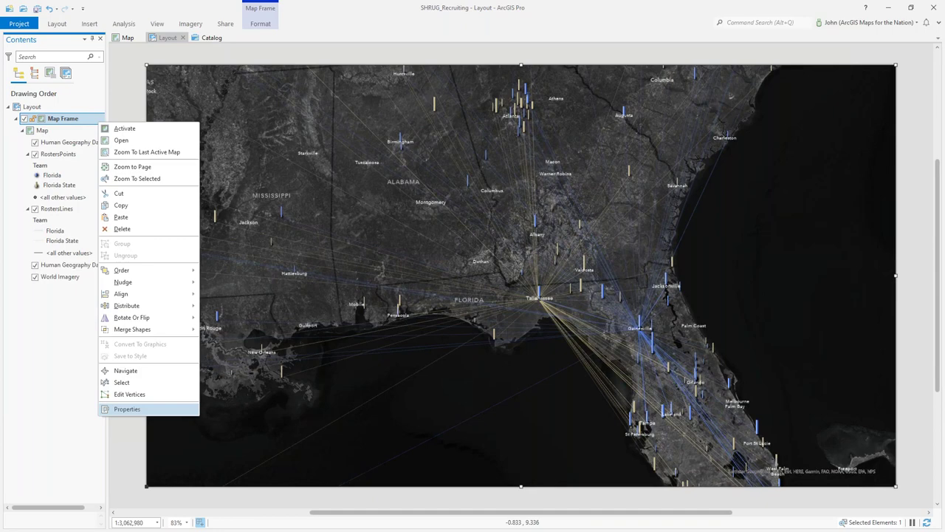
click(127, 409)
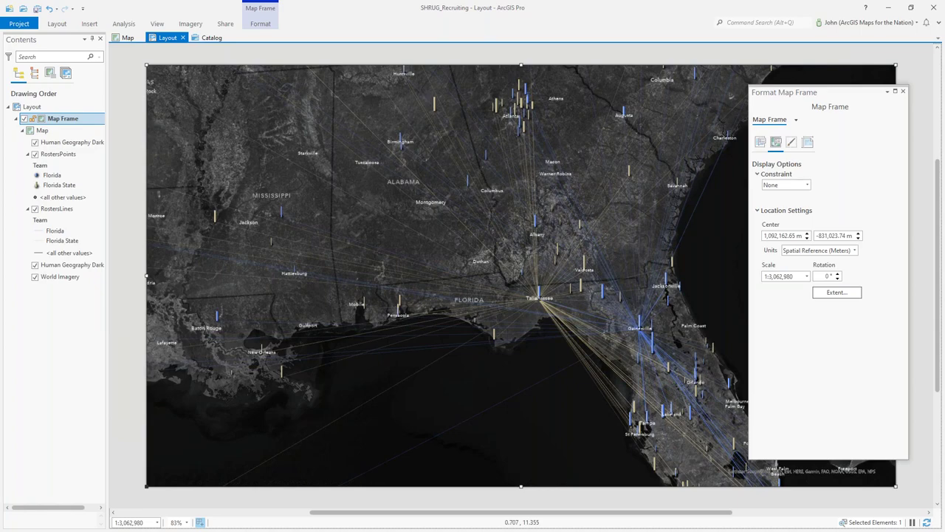
text(30)
key(Return)
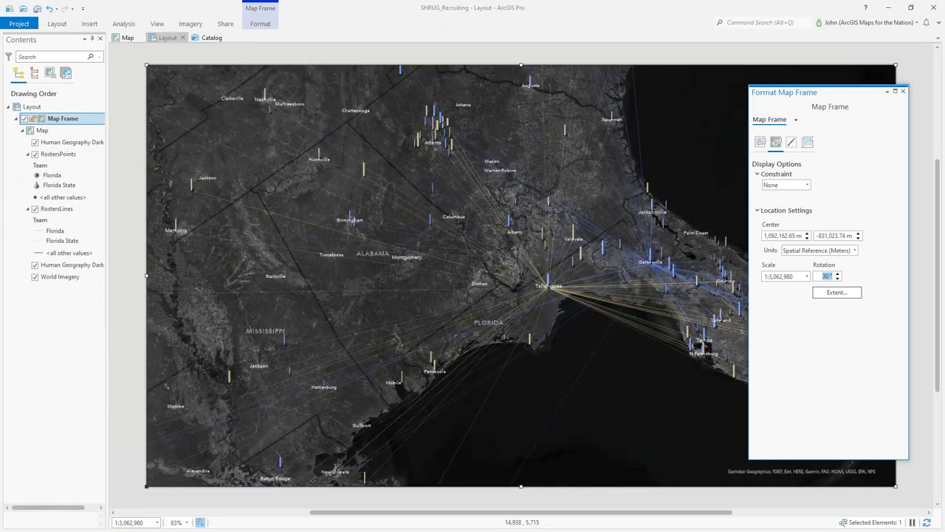
key(Escape)
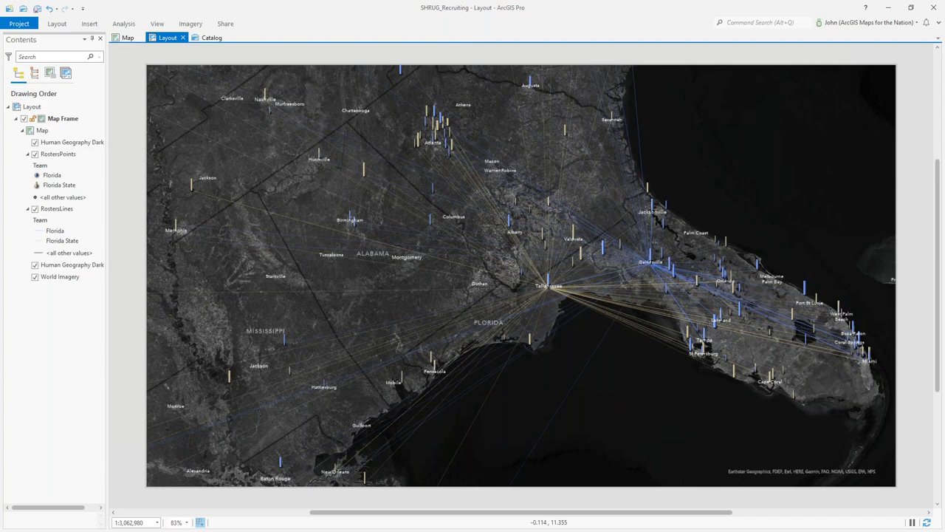
Step: Copy the map frame and paste a duplicate of it into the layout
right_click(74, 119)
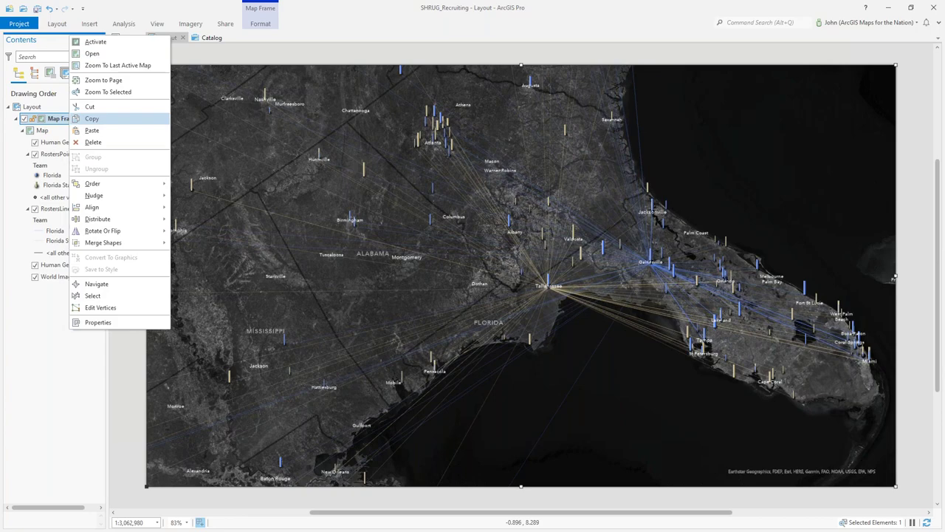
click(91, 118)
right_click(54, 107)
click(76, 138)
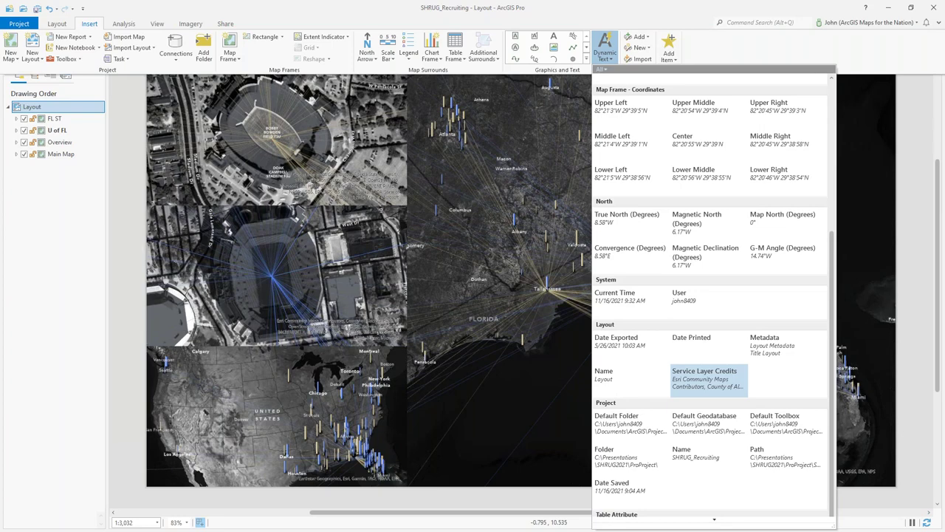
Step: Insert the Service Layer Credits dynamic text along the bottom of the layout and add the shade splitter strip beside the inset maps
click(707, 378)
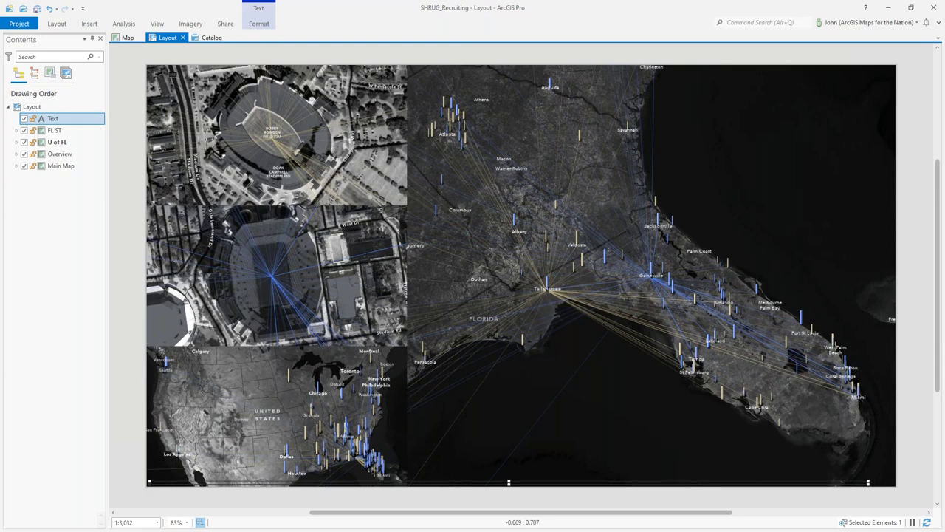
click(90, 23)
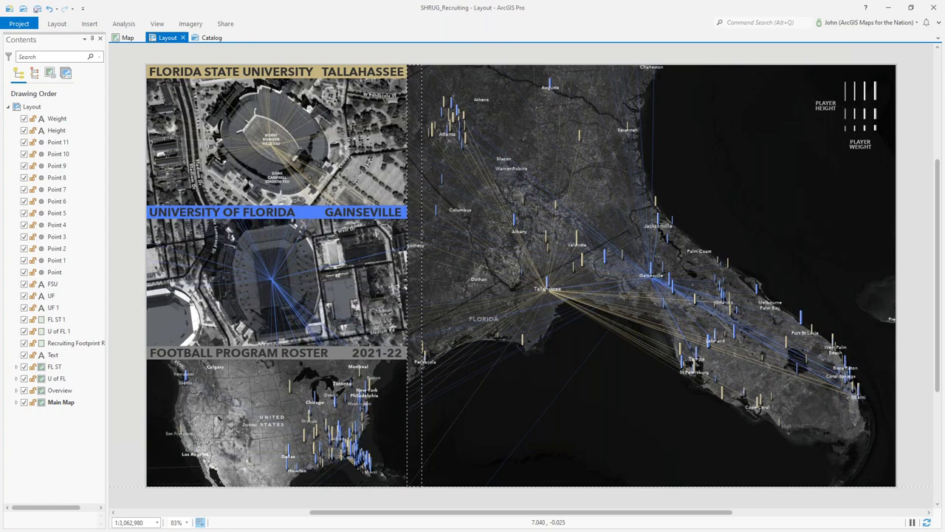
key(ctrl+z)
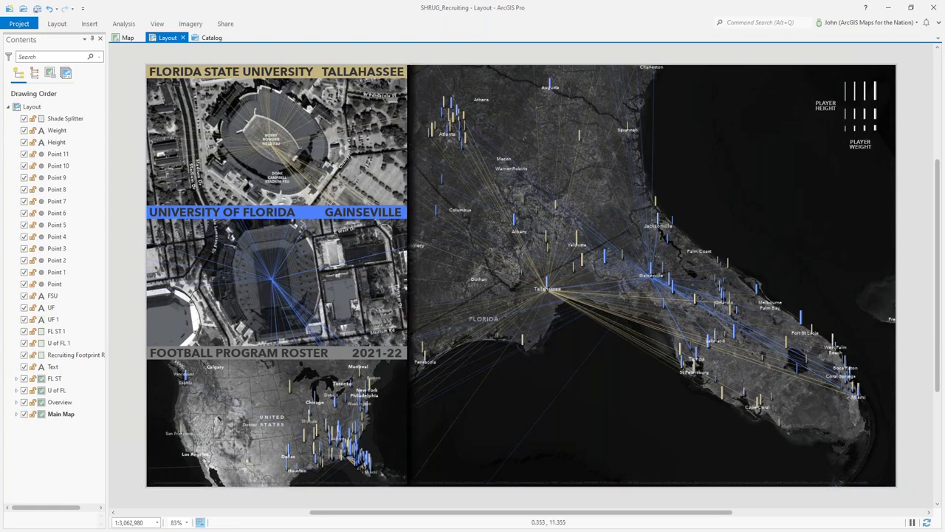
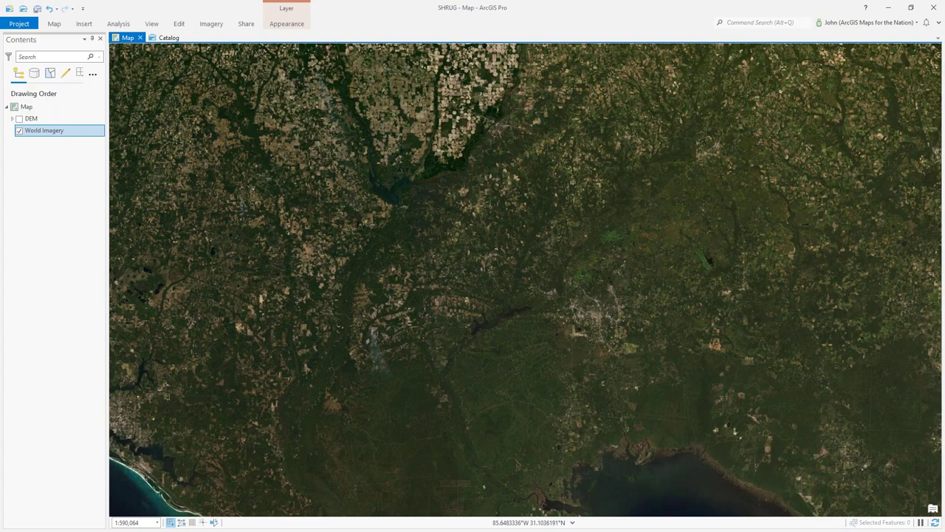
Step: Show the DEM layer in the SHRUG map and set its stretch type to Standard Deviation
click(19, 118)
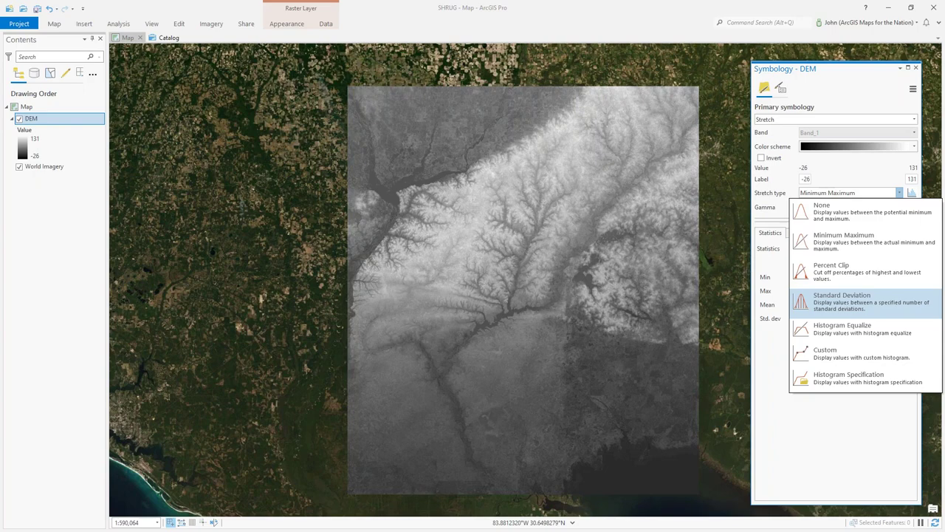
click(842, 299)
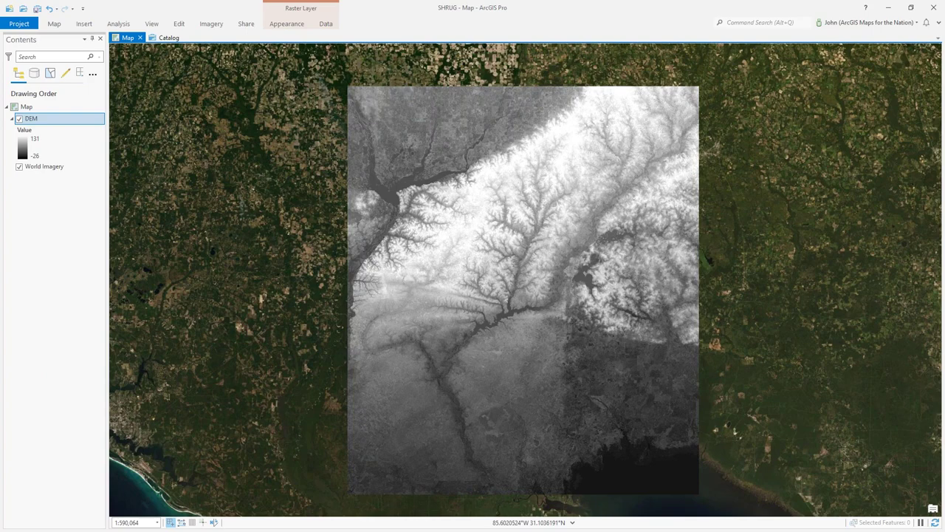
Step: Blend the DEM layer with the World Imagery using the Overlay layer blend mode
click(286, 23)
click(205, 48)
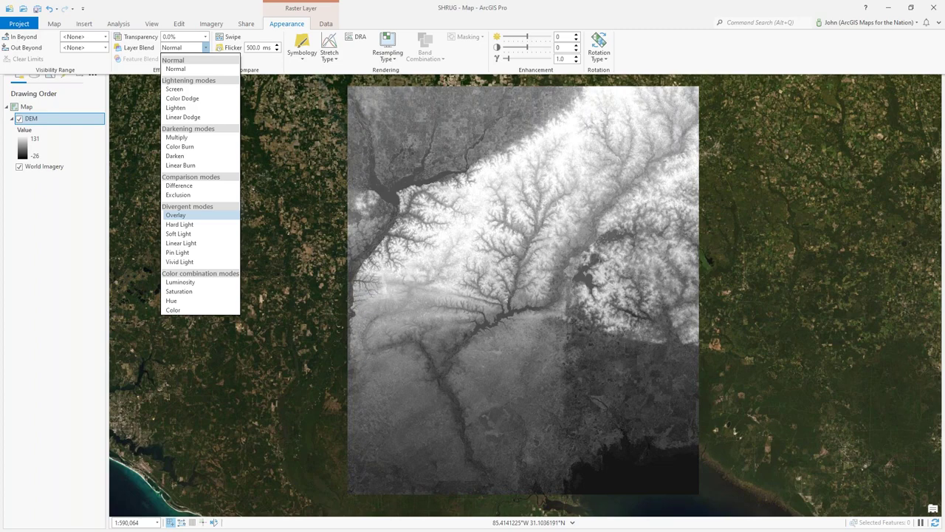
click(176, 215)
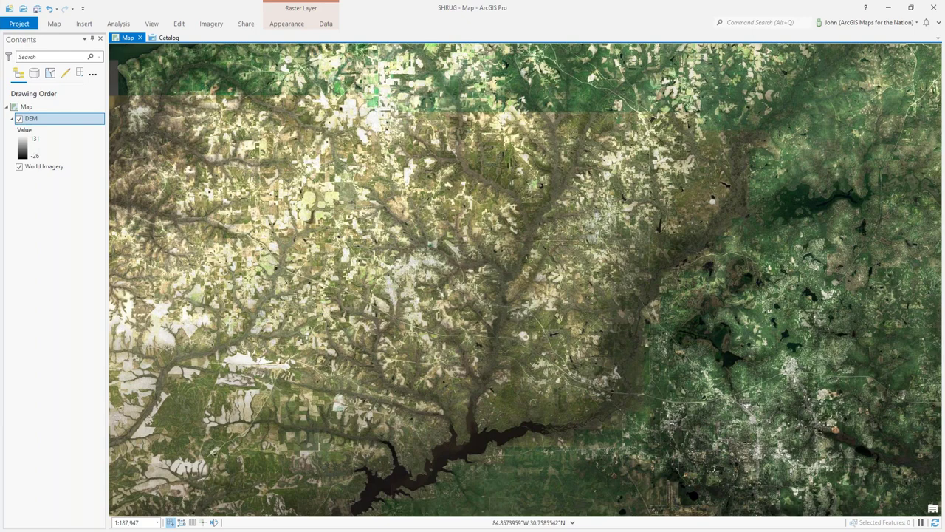
Step: Apply dynamic range adjustment (DRA) to the DEM layer's stretch and recolor its scheme from dark green through olive to pale pink
click(61, 146)
click(908, 262)
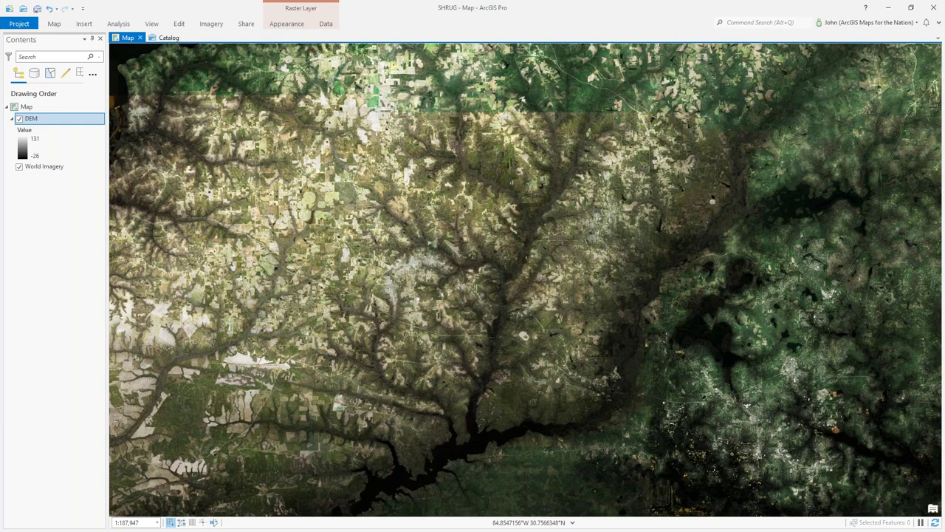
click(23, 147)
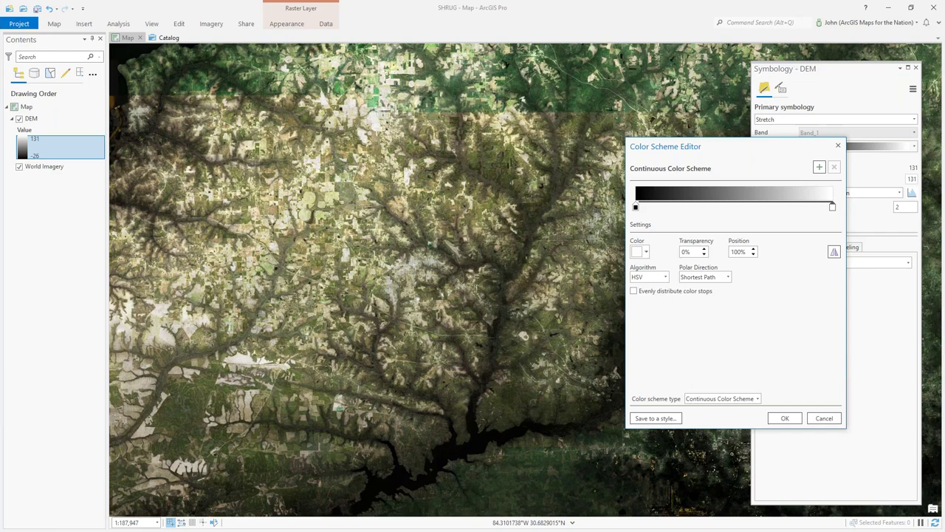
click(635, 207)
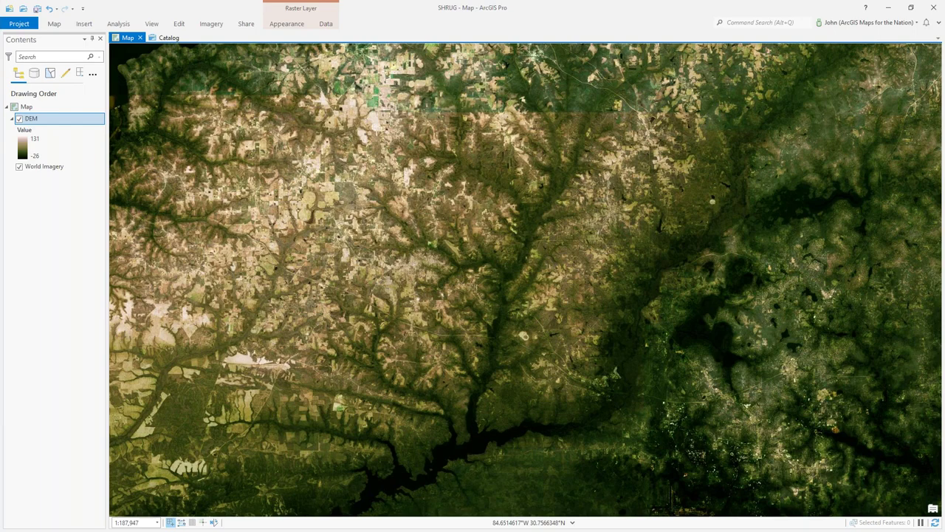
Step: Create a hillshade layer from the DEM with the Hillshade raster function
click(211, 23)
click(102, 56)
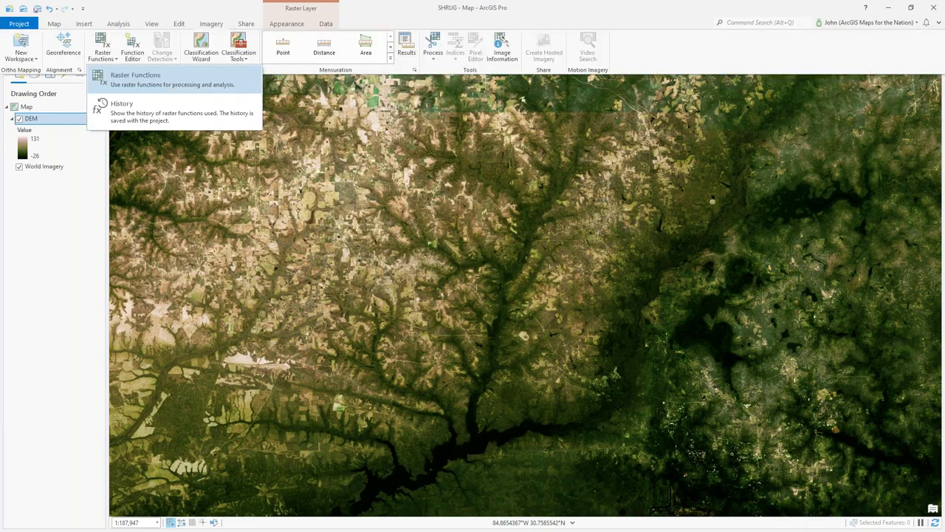
click(135, 79)
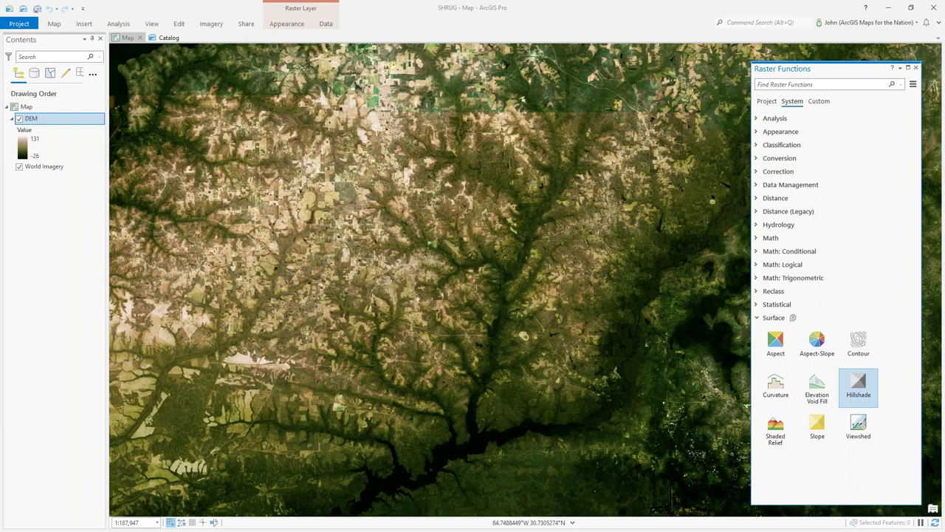
click(858, 384)
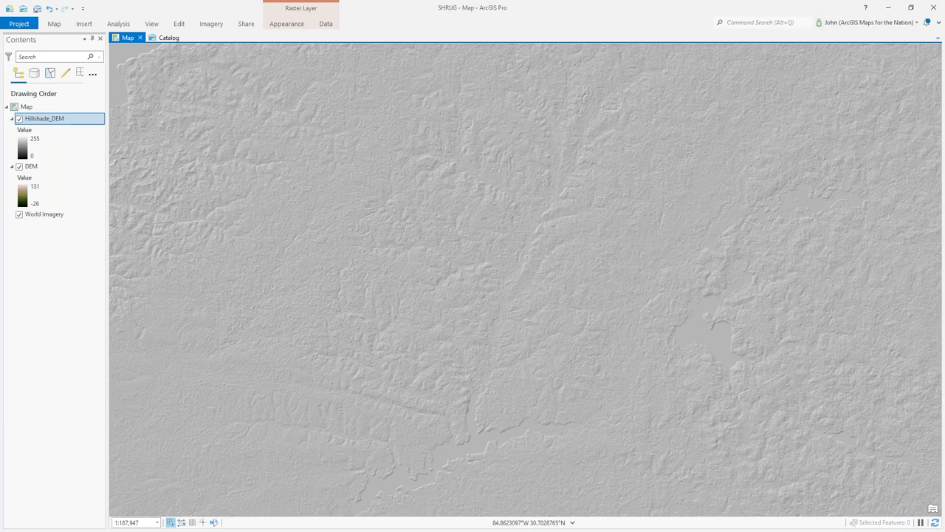
Step: Strengthen the contrast of the Hillshade_DEM layer's stretch and modify the hillshade through its function chain
click(60, 147)
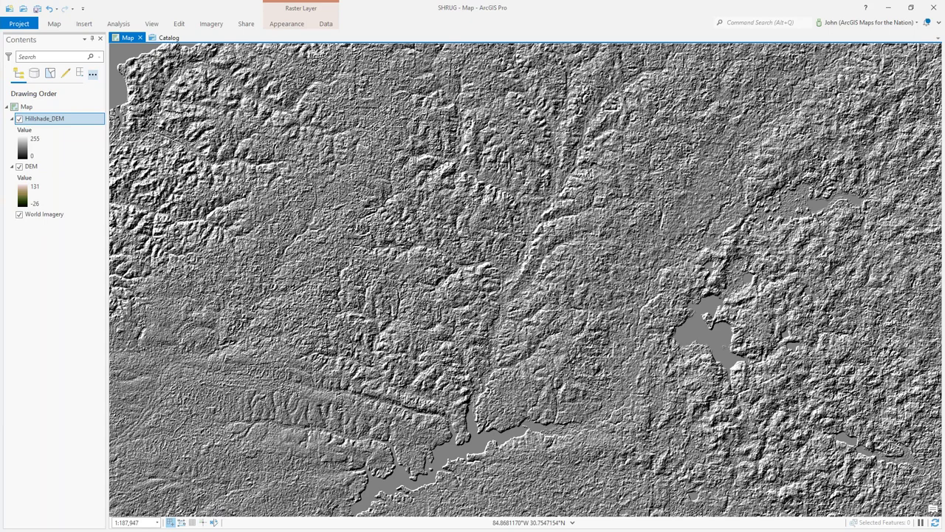
right_click(44, 118)
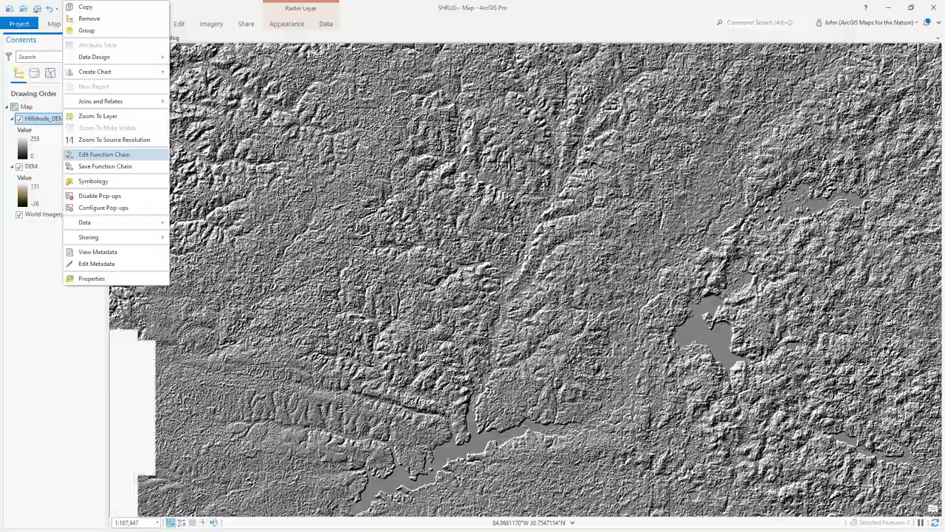
click(104, 155)
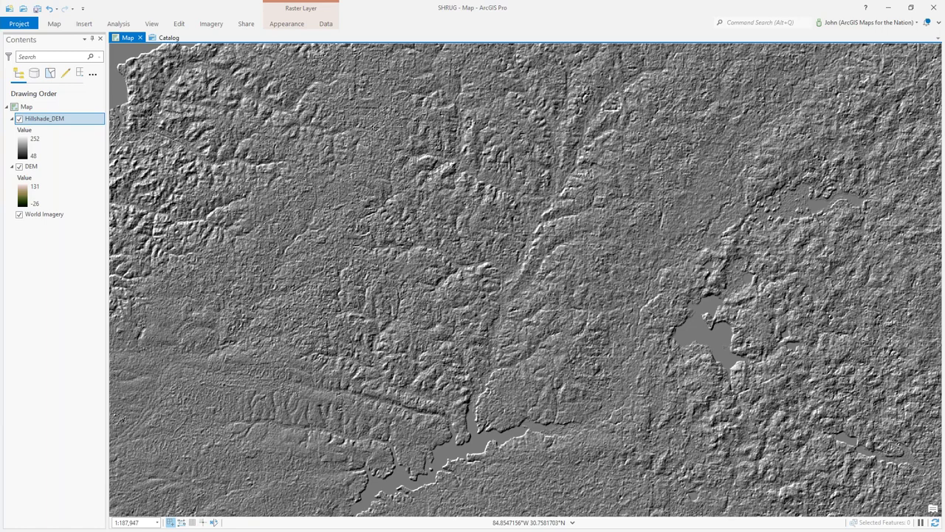
Step: Blend the Hillshade_DEM layer with the layers beneath it using the Overlay layer blend mode
click(287, 24)
click(205, 47)
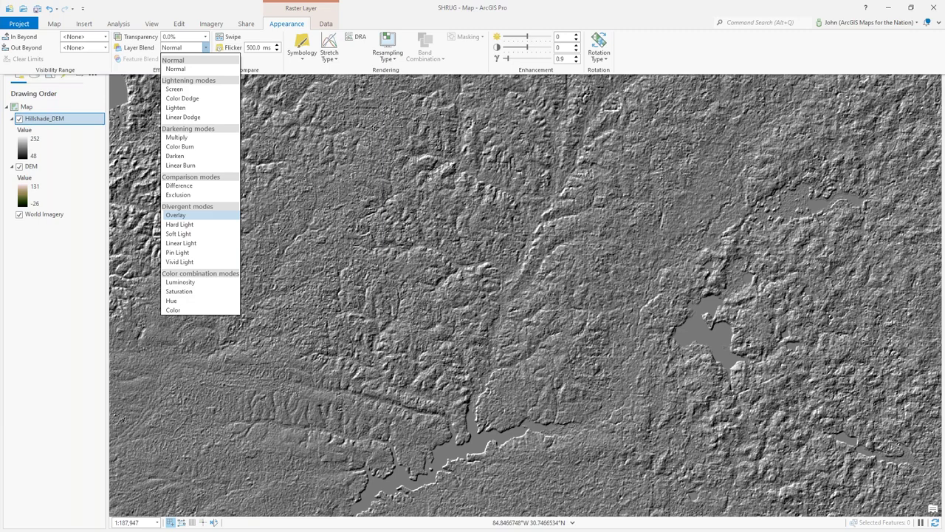
click(176, 215)
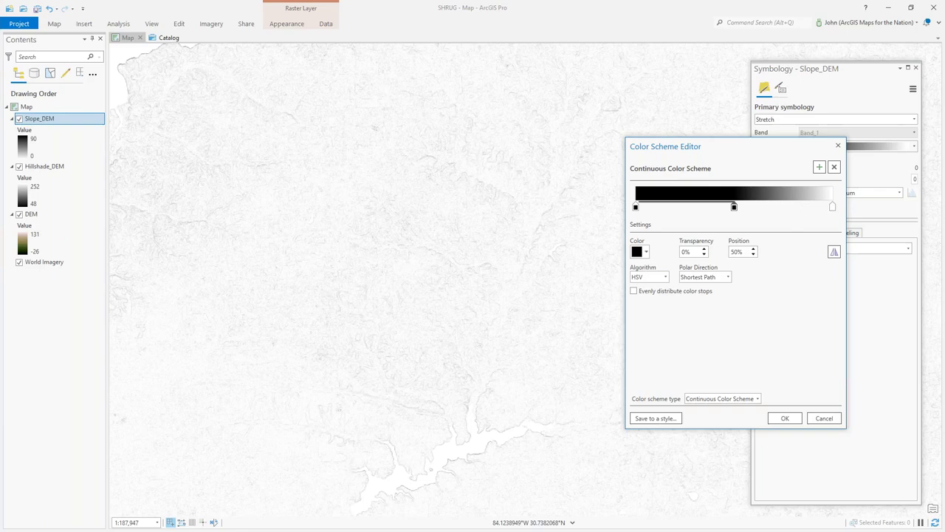
Step: Set the middle black stop of the Slope_DEM color scheme to position 60% and blend the layer using Multiply
text(60)
key(Return)
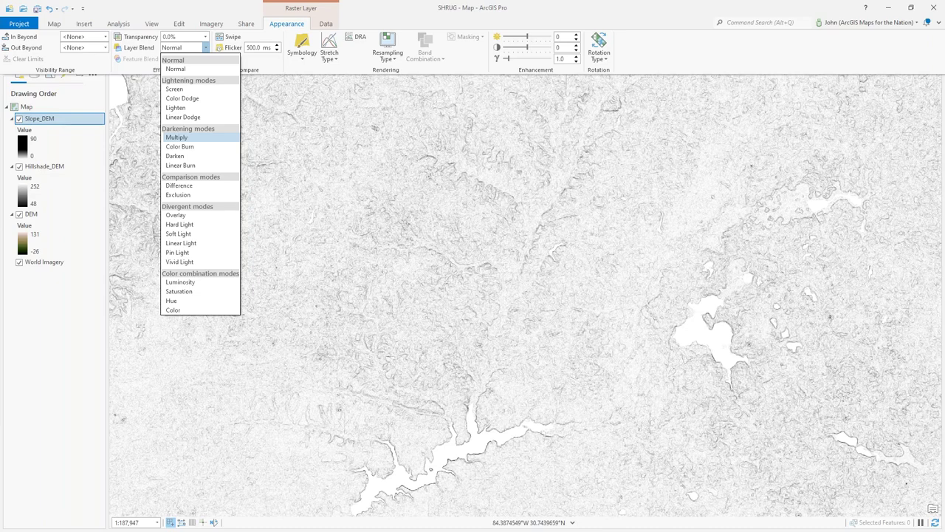
key(Return)
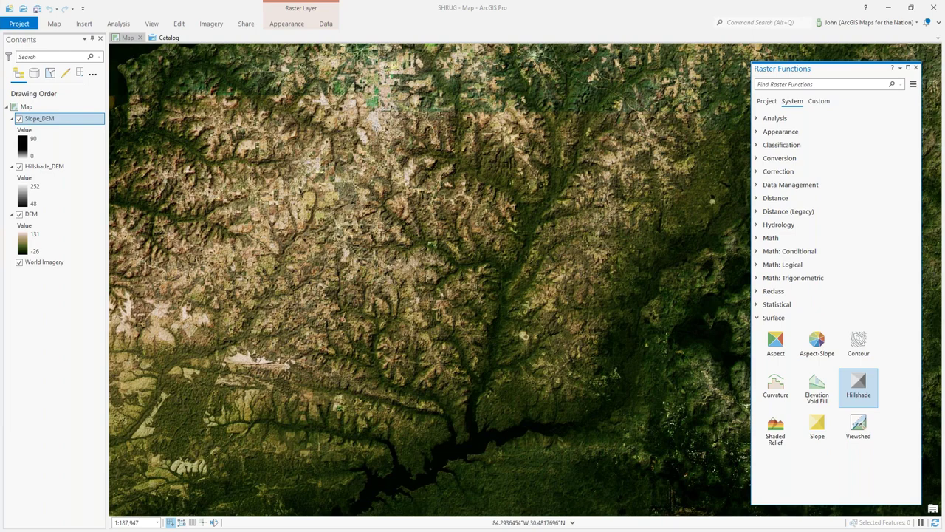
Step: Create a hillshade layer from Slope_DEM with the Hillshade raster function
click(858, 385)
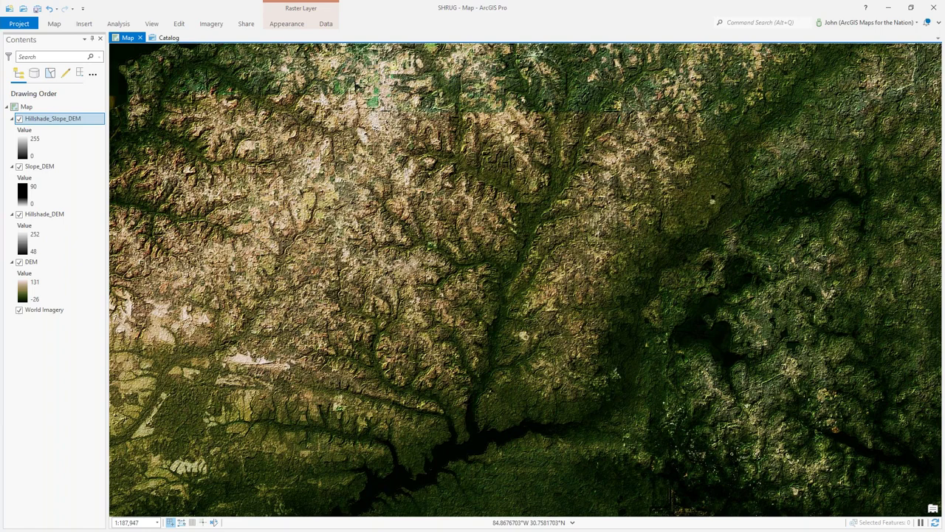
Step: Paste a copy of the DEM layer above all other layers and set its layer blend mode to Normal
click(31, 261)
click(32, 261)
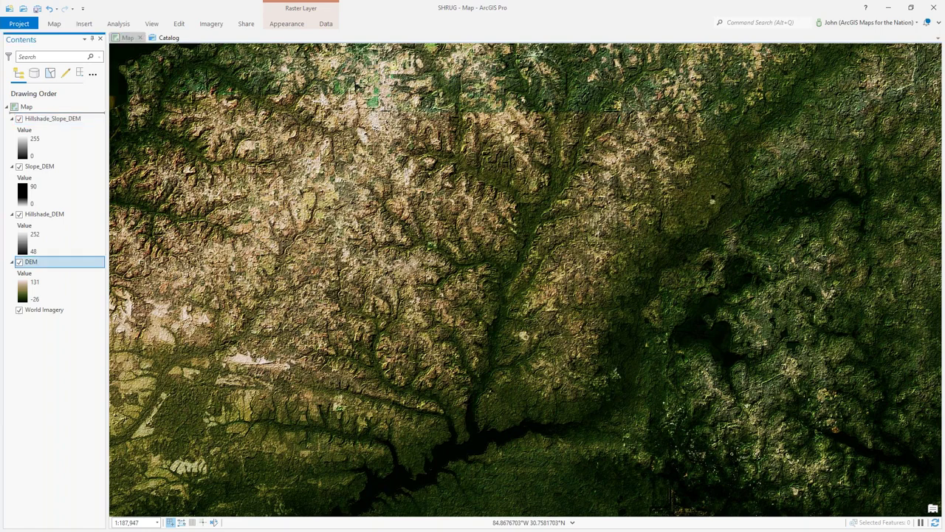
key(ctrl+v)
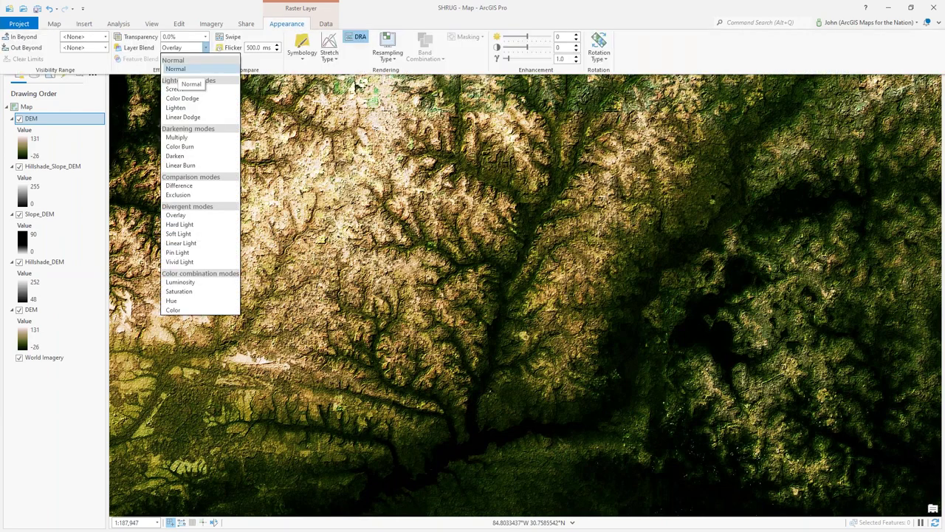
key(Return)
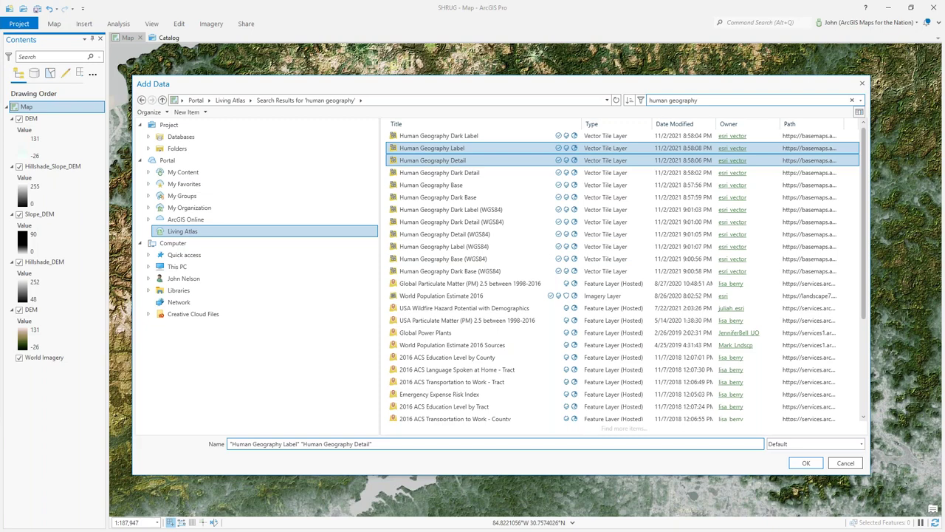
Step: Add the Human Geography Label and Human Geography Detail vector tile layers from Living Atlas to the map
key(Return)
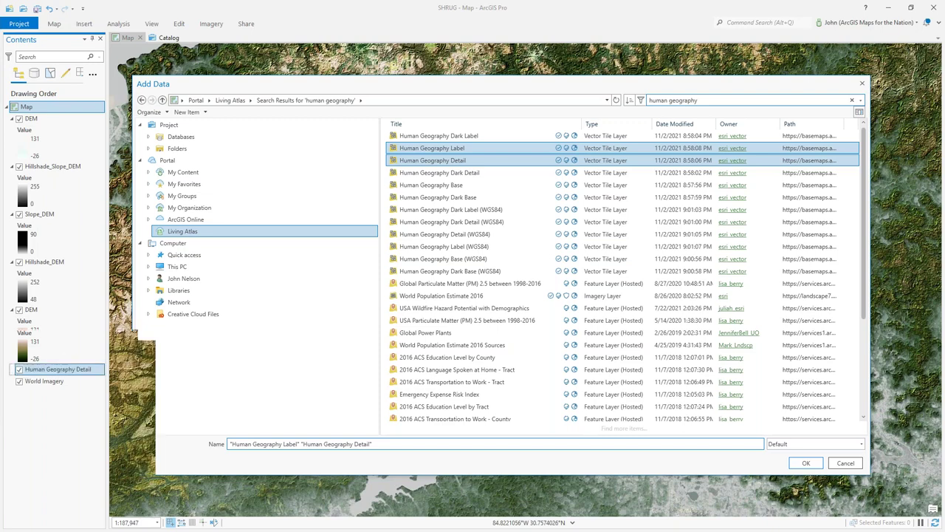